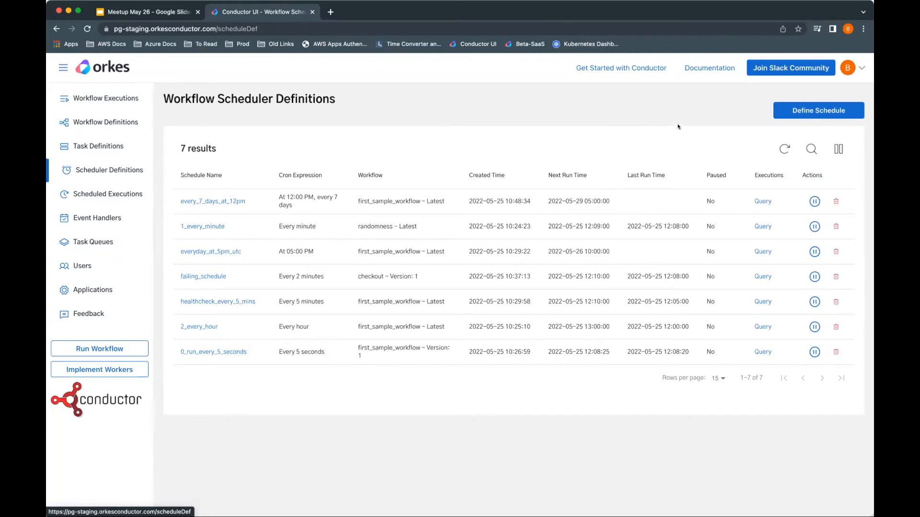
# Start a new schedule definition and apply the every-second sample as its cron expression.
pyautogui.click(808, 113)
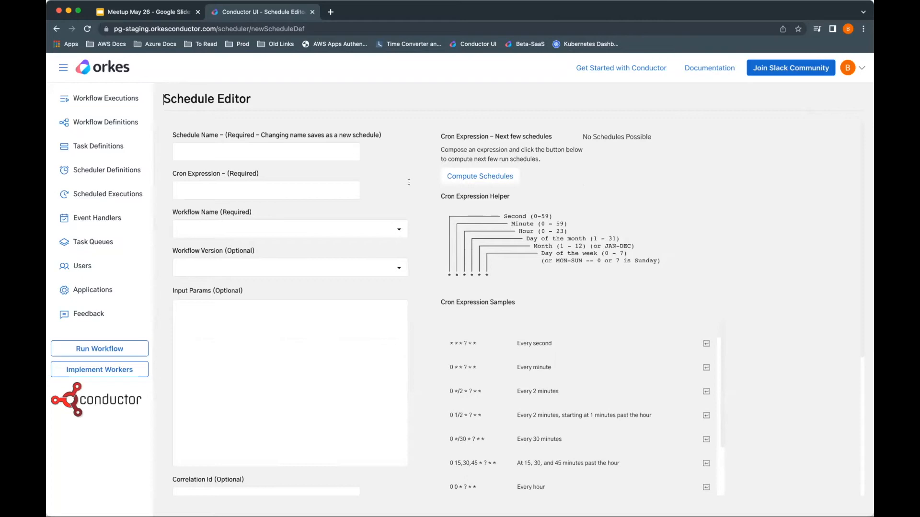
pyautogui.click(302, 153)
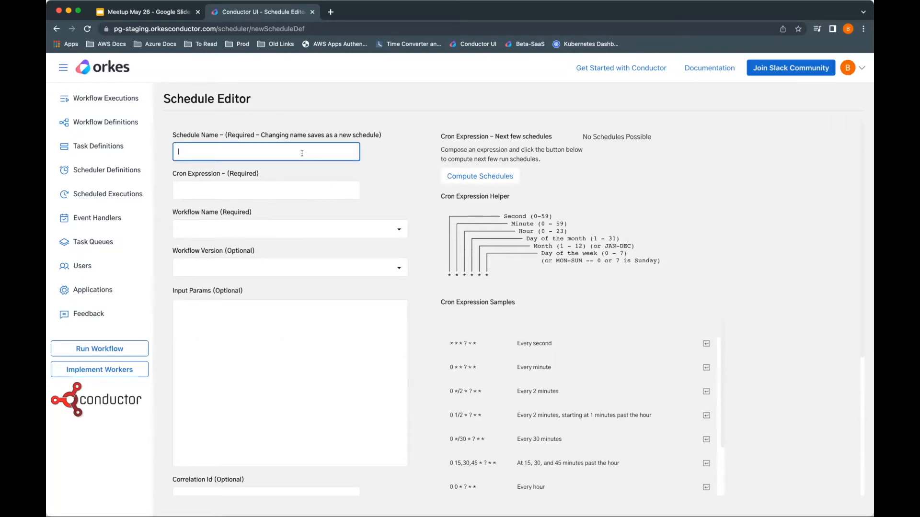
pyautogui.click(295, 190)
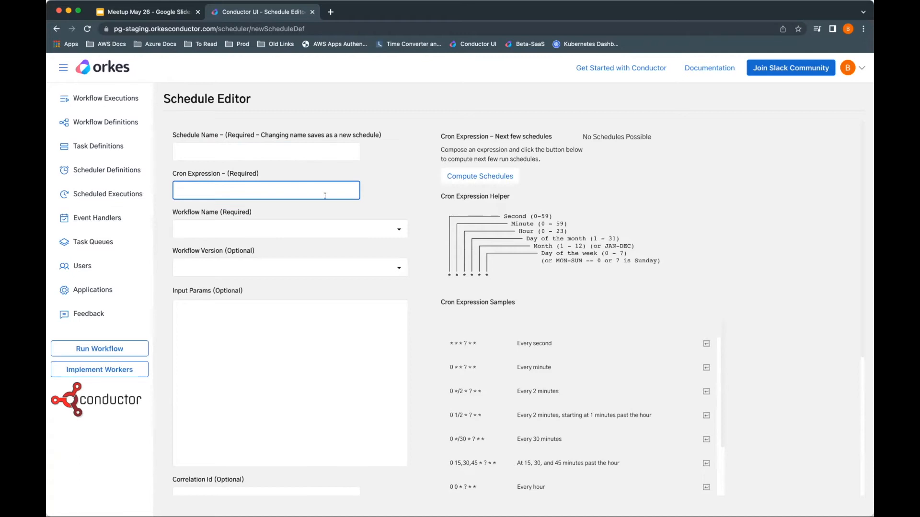
pyautogui.scroll(-10, 560, 345)
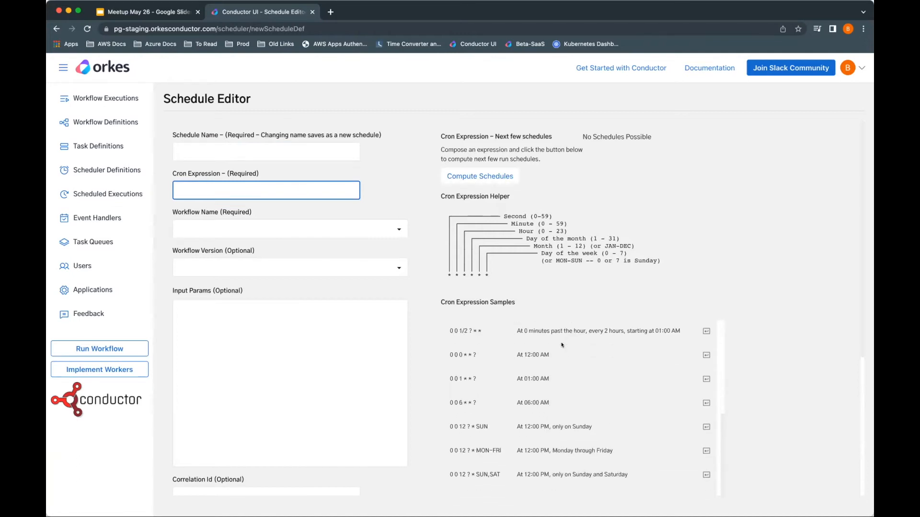
pyautogui.scroll(-5, 561, 344)
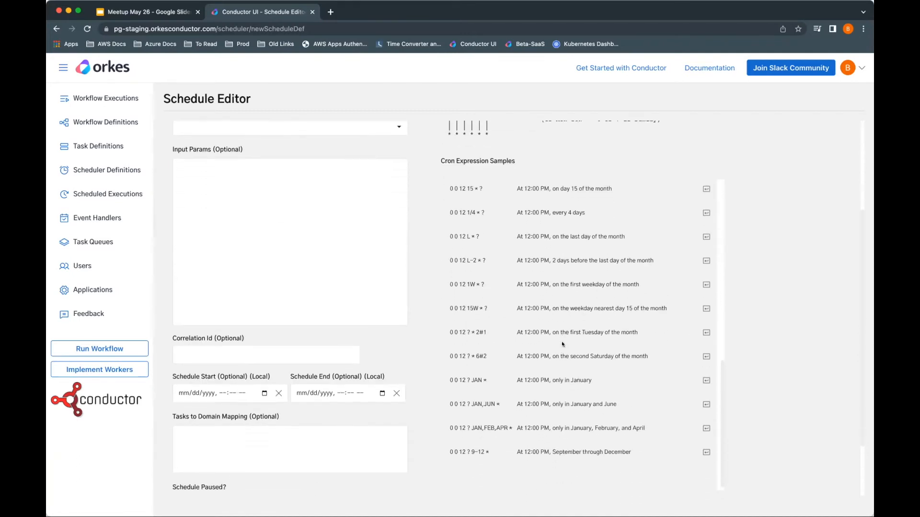
pyautogui.scroll(15, 562, 341)
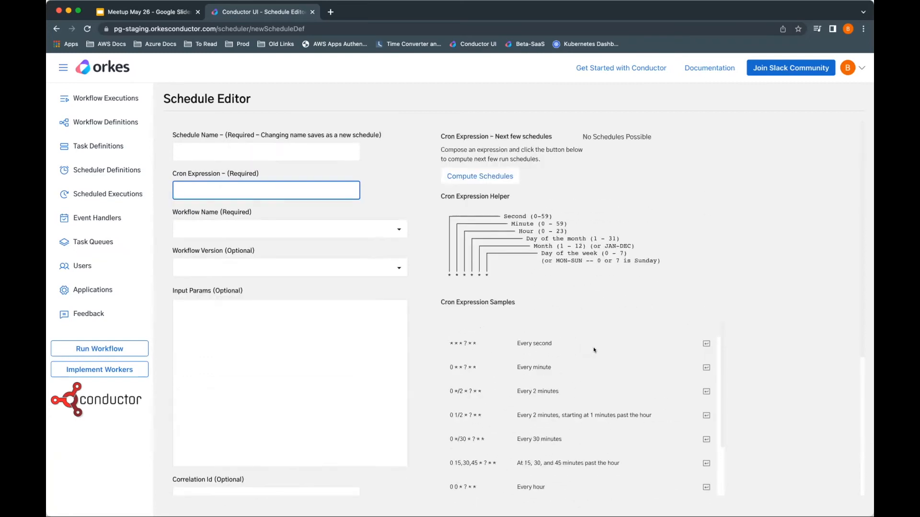
pyautogui.click(706, 343)
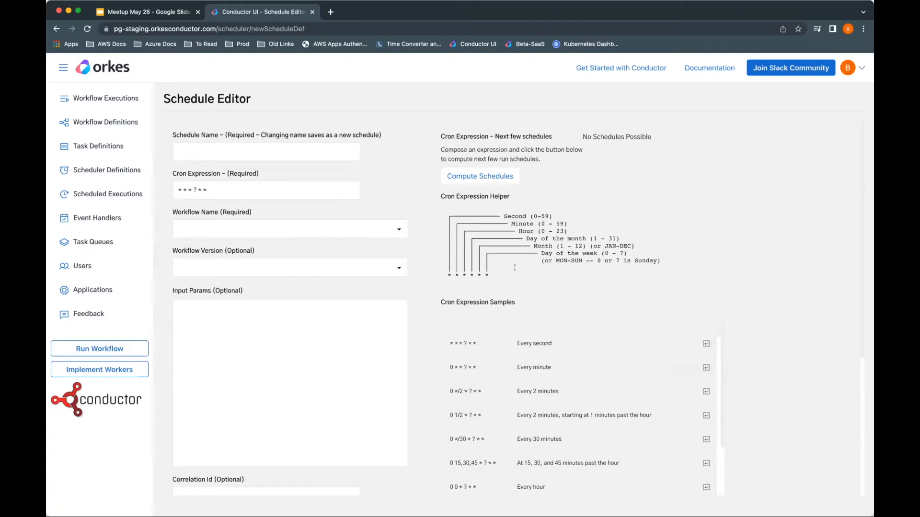
# Name the schedule every_second_test and assign first_sample_workflow to it, leaving the workflow version unset.
pyautogui.click(236, 149)
pyautogui.write('every_second_test')
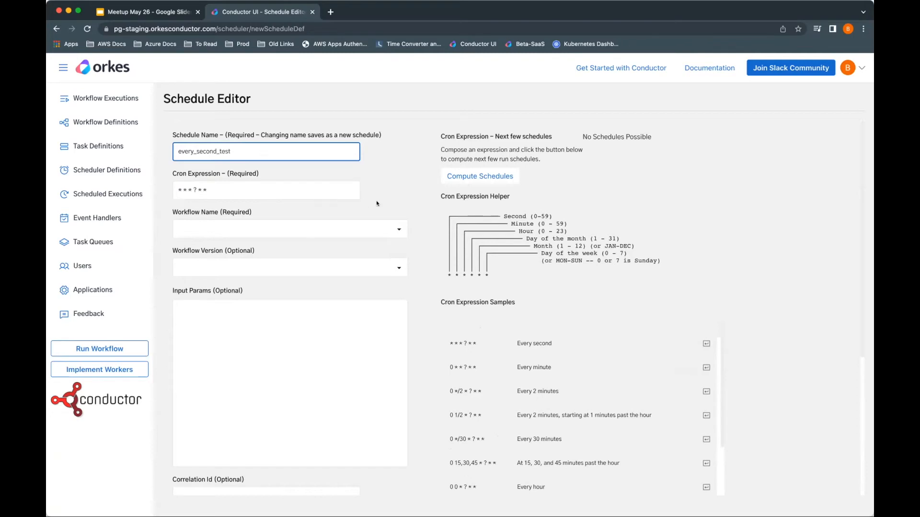
pyautogui.click(322, 229)
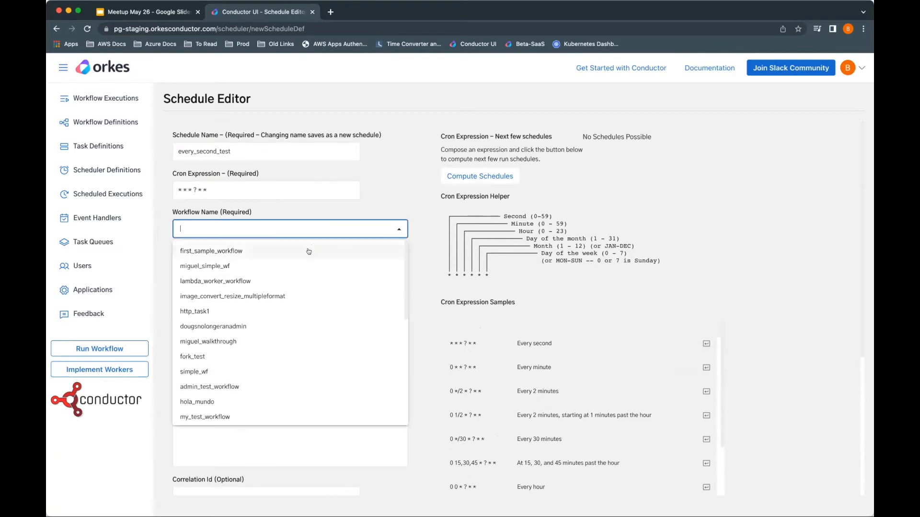
pyautogui.click(308, 251)
pyautogui.click(277, 266)
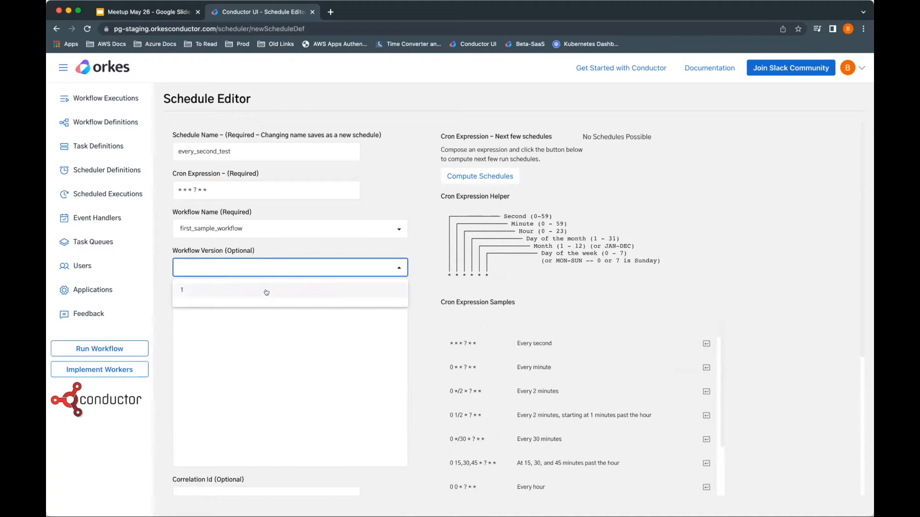
pyautogui.click(317, 253)
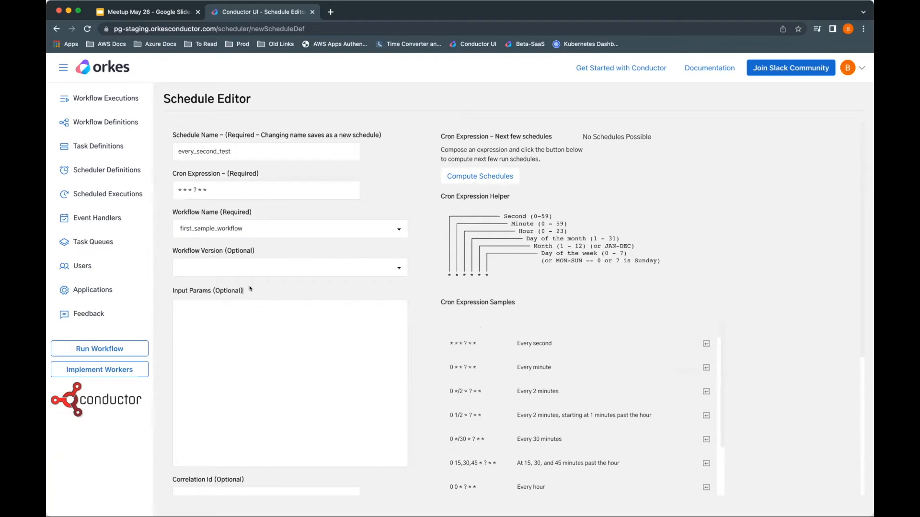
# Review the schedule's optional settings and compute the next run times for its cron expression.
pyautogui.scroll(-3, 250, 288)
pyautogui.click(251, 259)
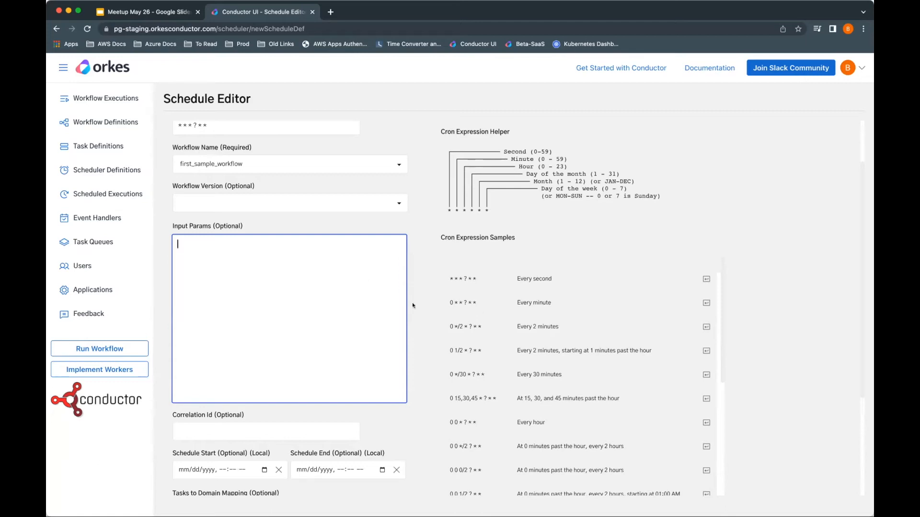
pyautogui.scroll(3, 257, 222)
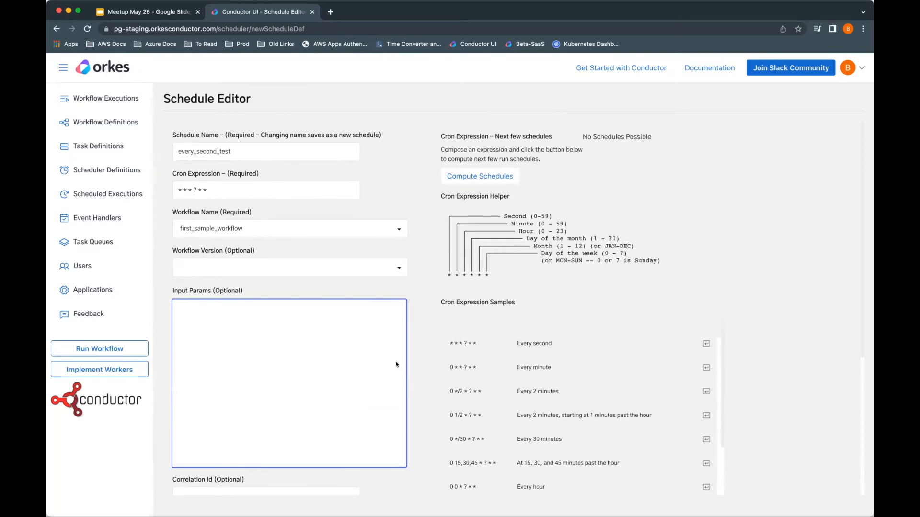
pyautogui.scroll(-5, 397, 365)
pyautogui.scroll(-3, 370, 338)
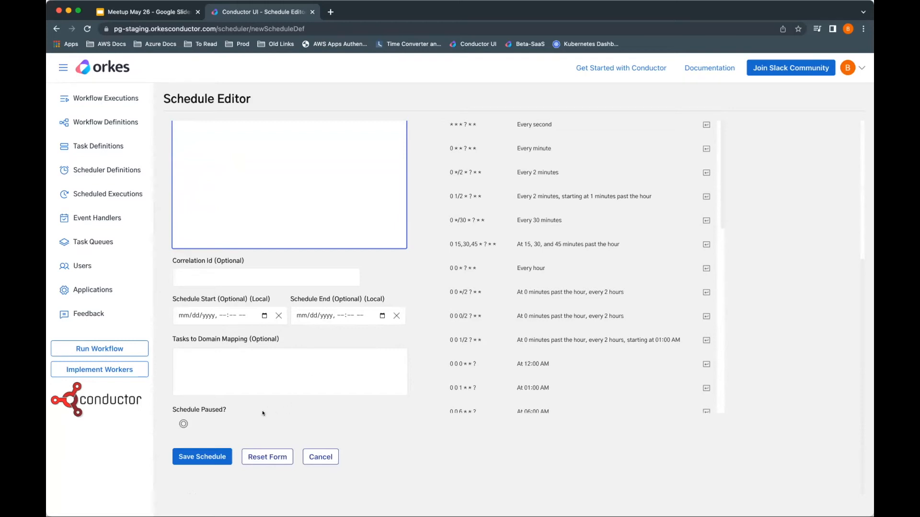
pyautogui.click(211, 455)
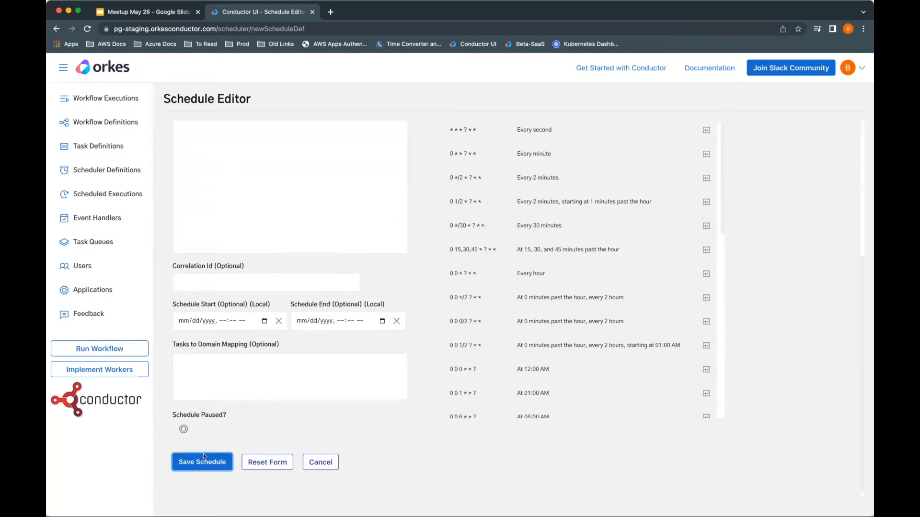
pyautogui.scroll(5, 336, 426)
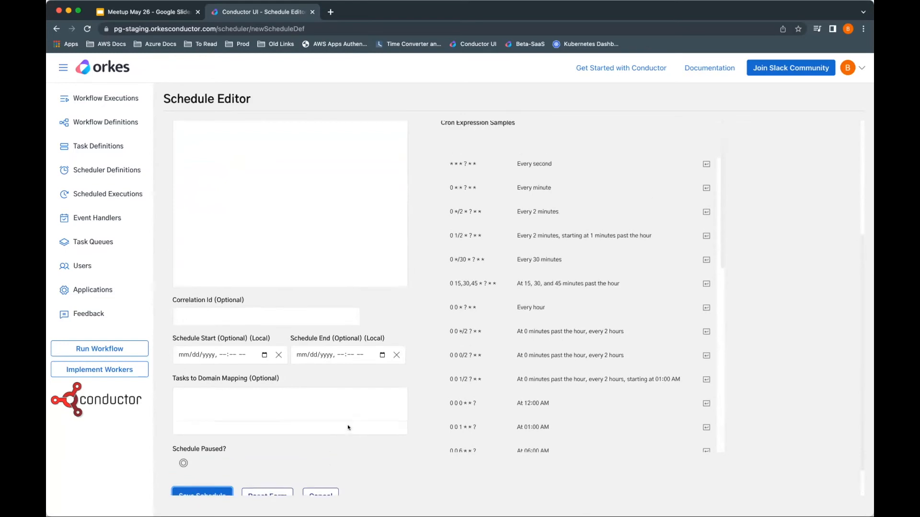
pyautogui.click(455, 179)
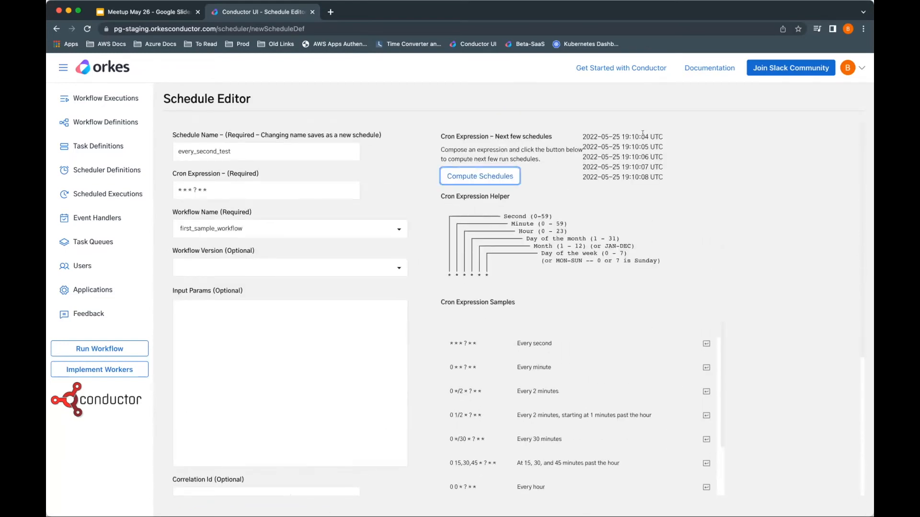
# Save the every_second_test schedule with its optional fields left empty.
pyautogui.scroll(-5, 421, 311)
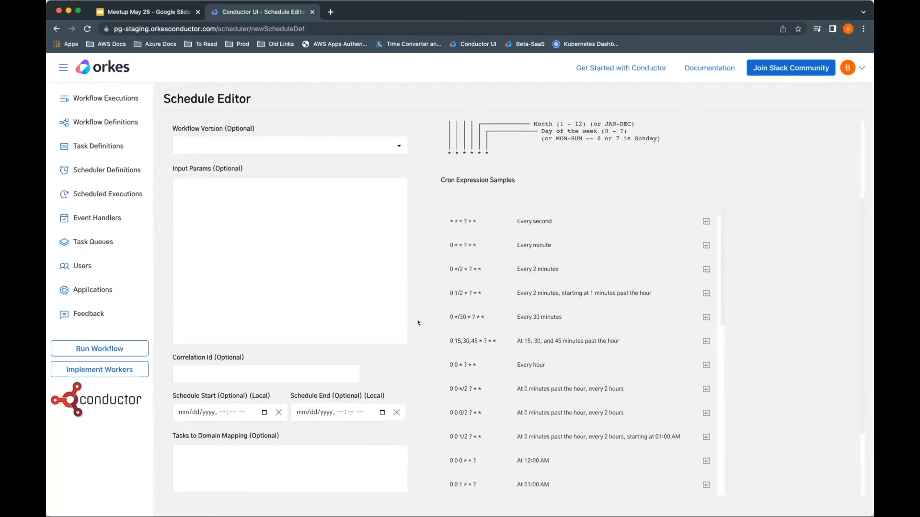
pyautogui.scroll(4, 530, 267)
pyautogui.scroll(-6, 437, 349)
pyautogui.scroll(-4, 236, 420)
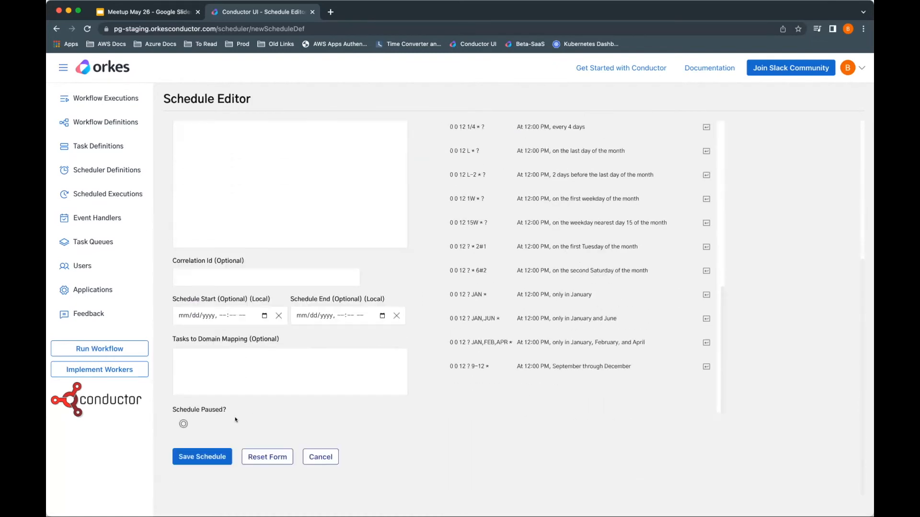
pyautogui.click(215, 458)
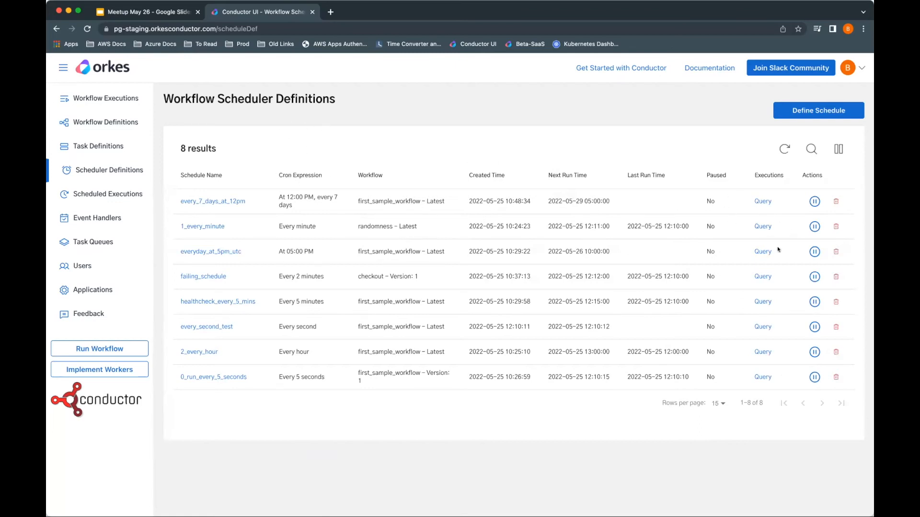
# Query the workflow executions of the healthcheck_every_5_mins schedule and examine their start times and statuses.
pyautogui.click(814, 201)
pyautogui.click(814, 201)
pyautogui.moveTo(170, 304); pyautogui.dragTo(320, 306)
pyautogui.click(386, 314)
pyautogui.click(763, 302)
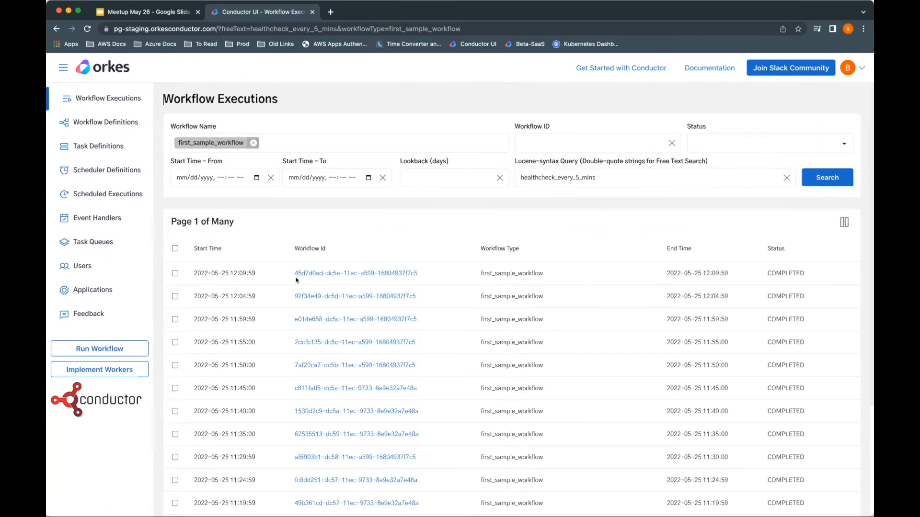
pyautogui.scroll(-3, 255, 347)
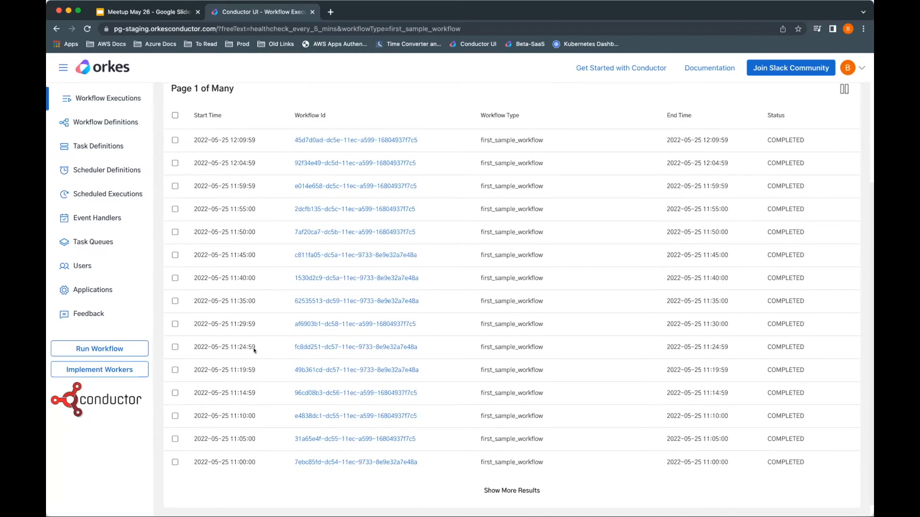
pyautogui.scroll(-1, 254, 350)
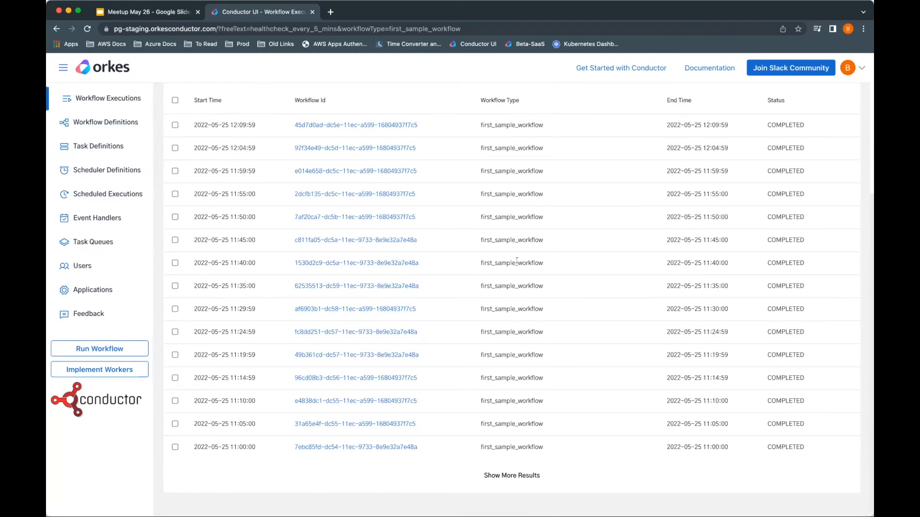
pyautogui.scroll(5, 516, 261)
# Open the most recent execution in the results and inspect its workflow input for the scheduler that started it.
pyautogui.click(381, 235)
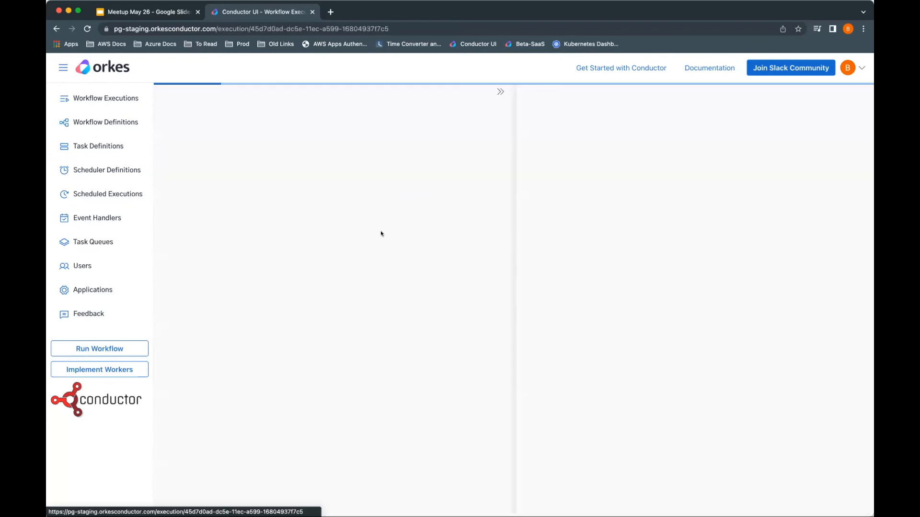
pyautogui.click(462, 139)
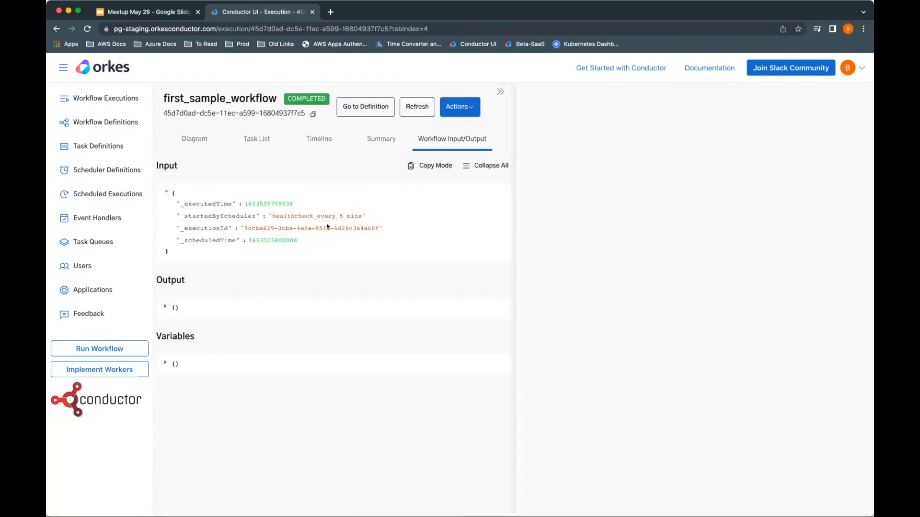
pyautogui.doubleClick(306, 217)
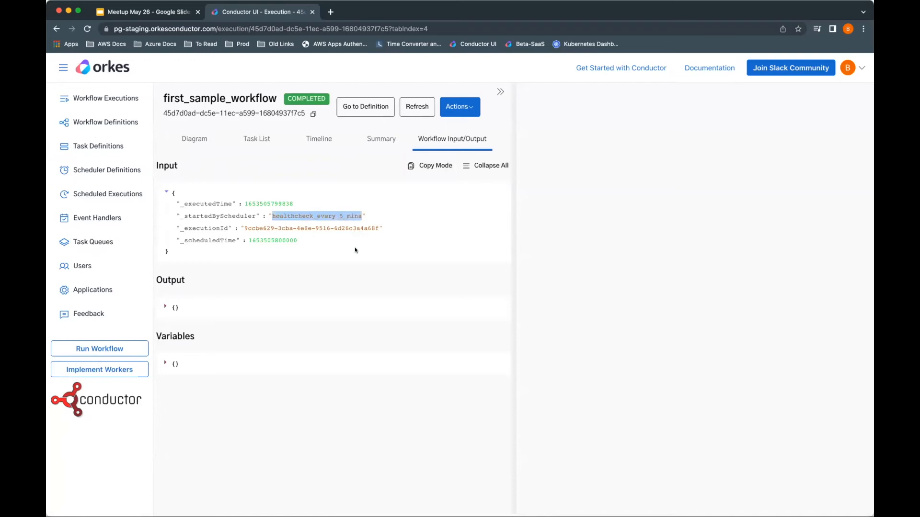
# Filter the scheduled workflow executions by FAILED status and check the schedule name and reason for failure.
pyautogui.click(108, 194)
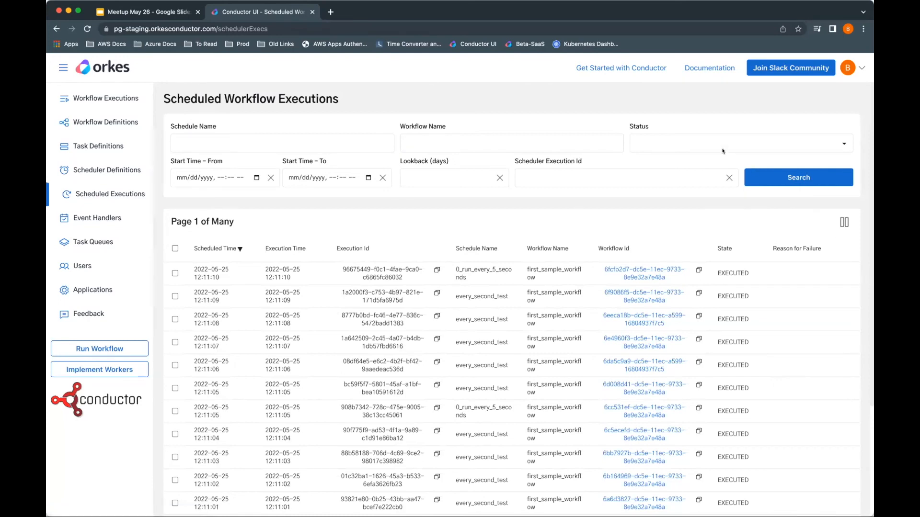
pyautogui.scroll(-2, 455, 380)
pyautogui.scroll(2, 479, 349)
pyautogui.click(662, 139)
pyautogui.click(648, 195)
pyautogui.click(780, 175)
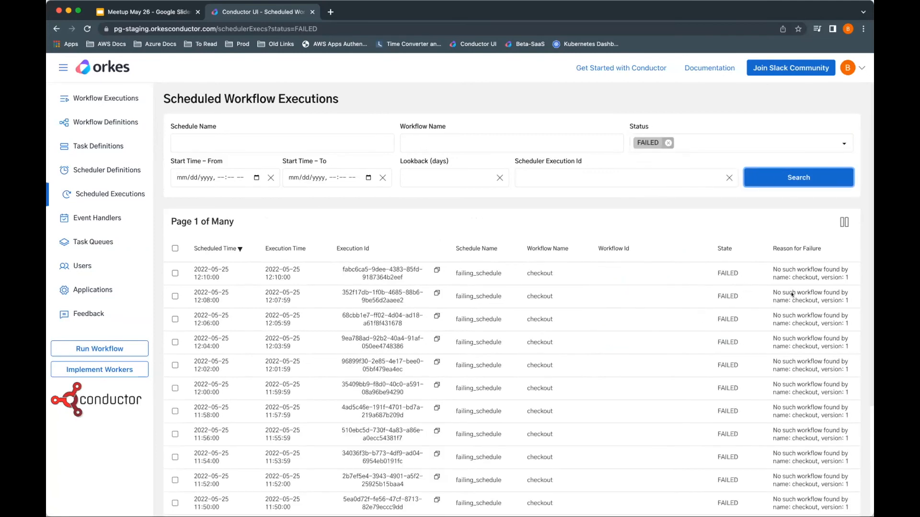
pyautogui.doubleClick(486, 276)
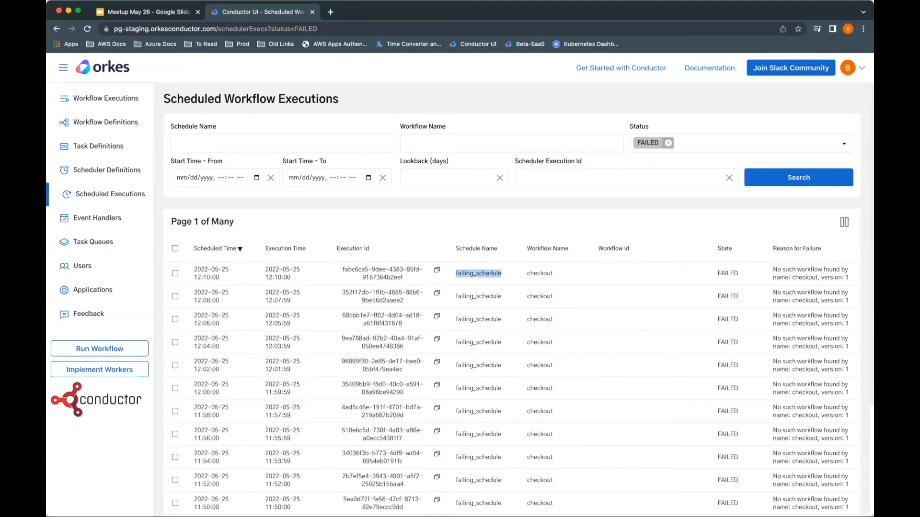
pyautogui.moveTo(874, 273); pyautogui.dragTo(882, 273)
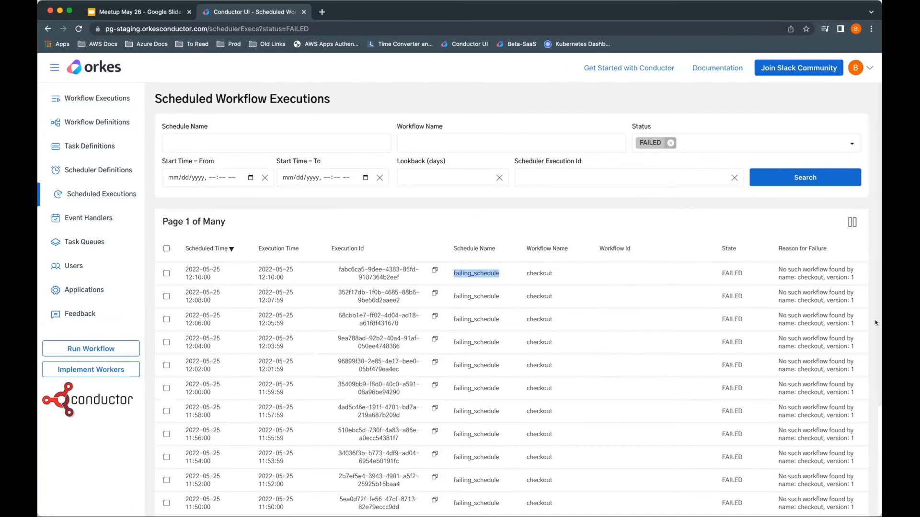
# Open the every_7_days_at_12pm schedule from the scheduler definitions and review its settings.
pyautogui.click(96, 170)
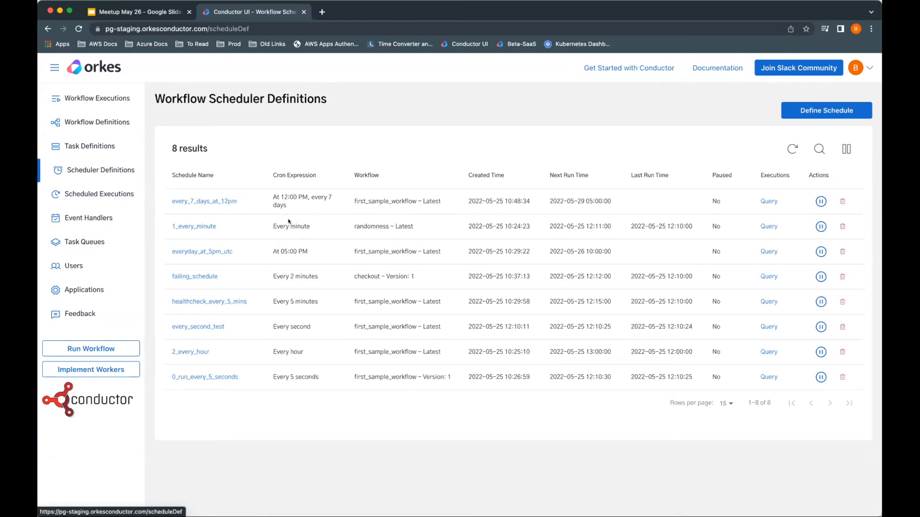
pyautogui.moveTo(287, 226)
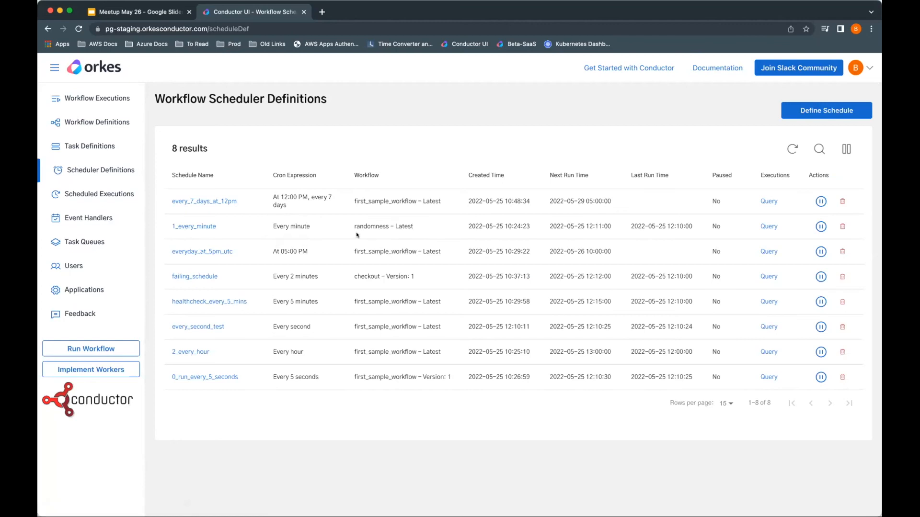
pyautogui.click(215, 201)
pyautogui.scroll(-5, 337, 403)
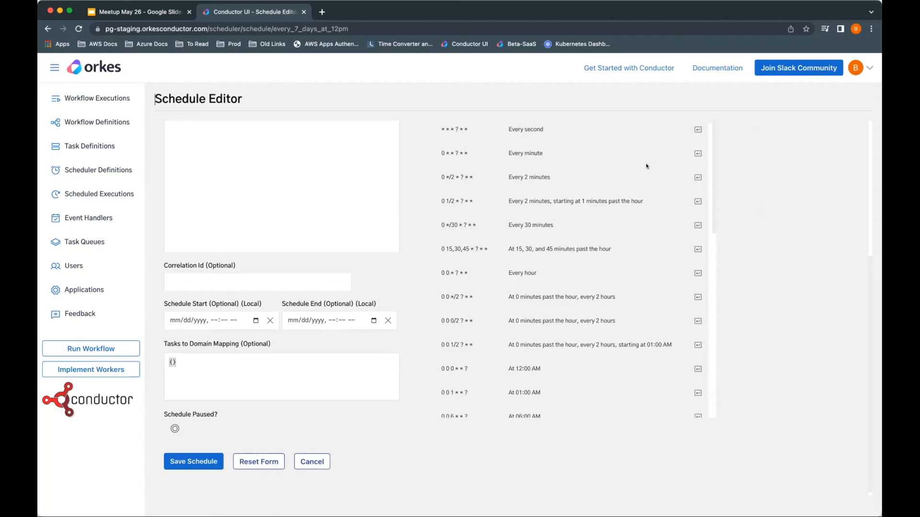
pyautogui.scroll(1, 646, 166)
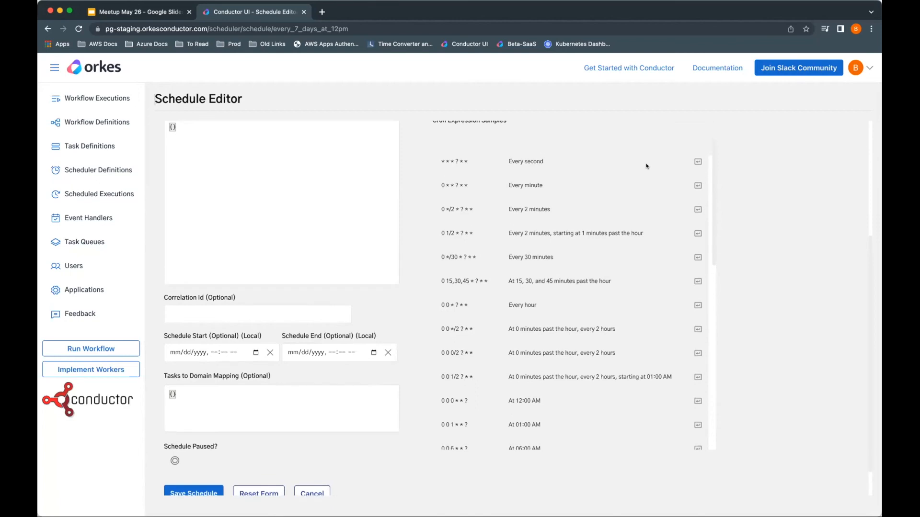